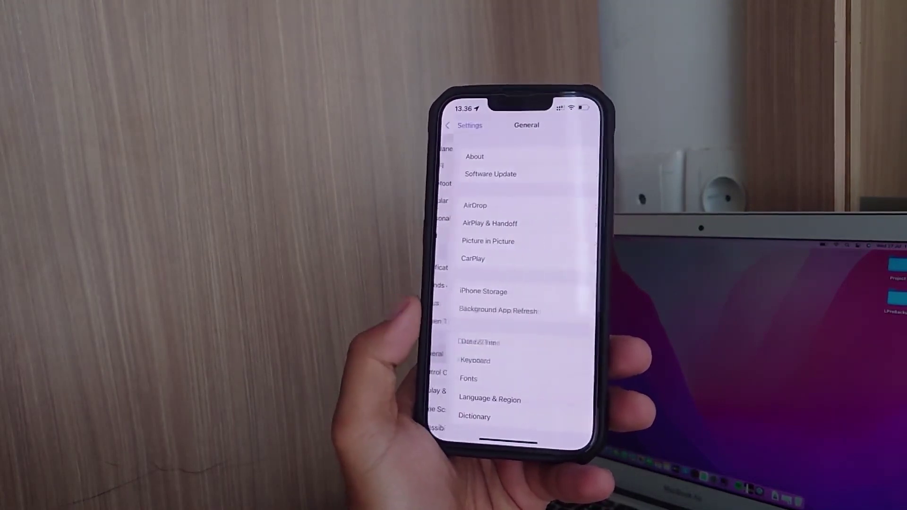
left_click(466, 156)
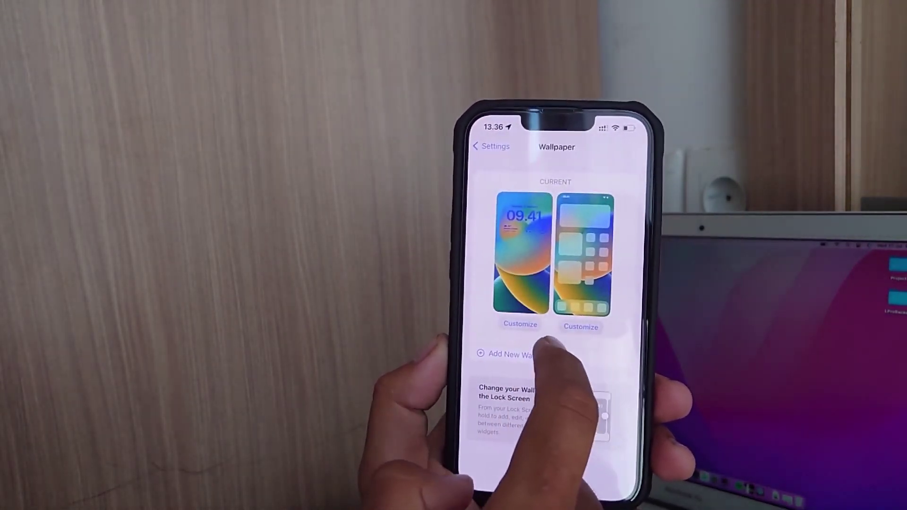
scroll(555, 331, "down", 10)
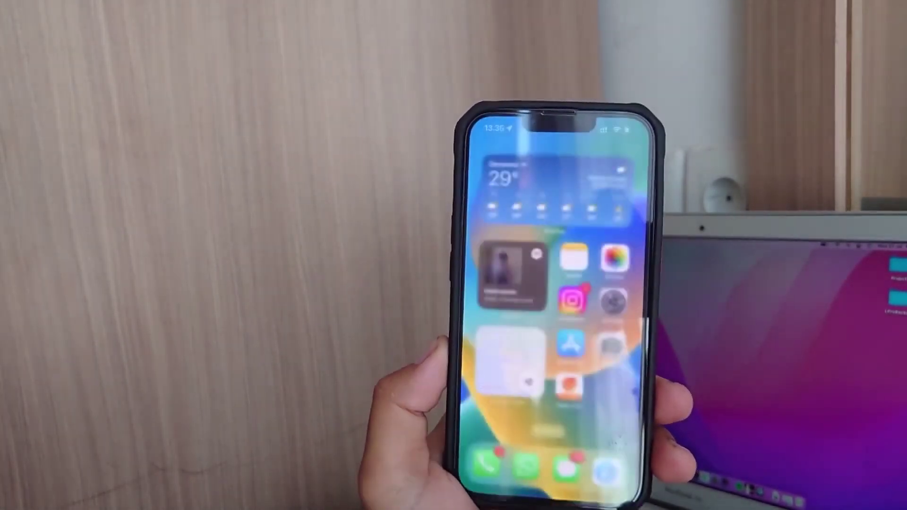
scroll(556, 307, "right", 5)
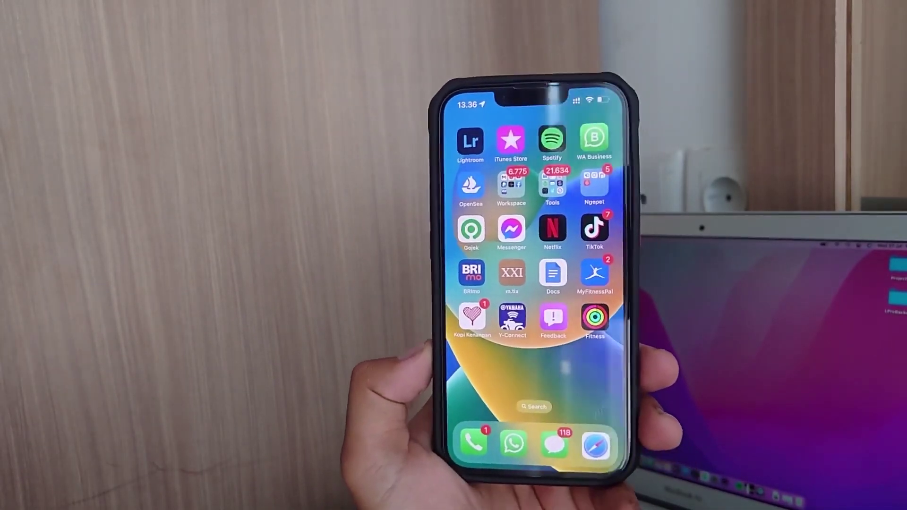
left_click(511, 185)
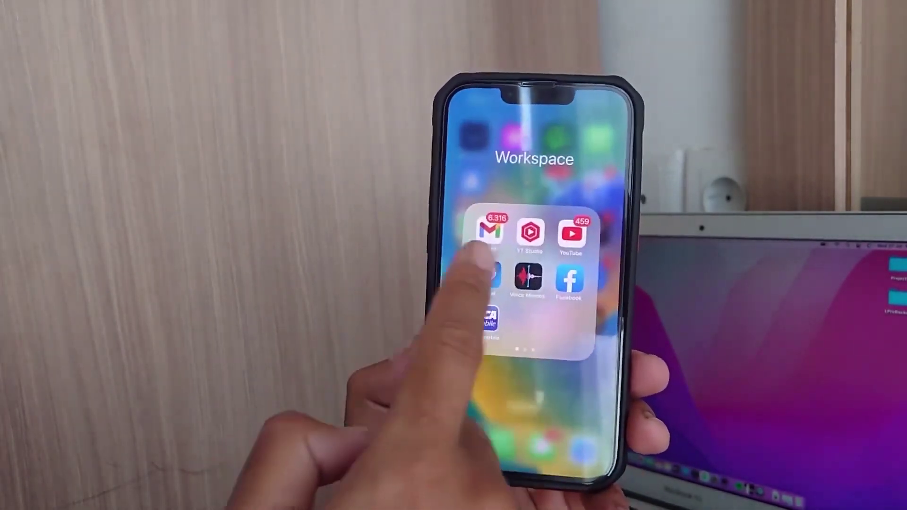
scroll(529, 283, "right", 5)
left_click(496, 406)
left_click(530, 215)
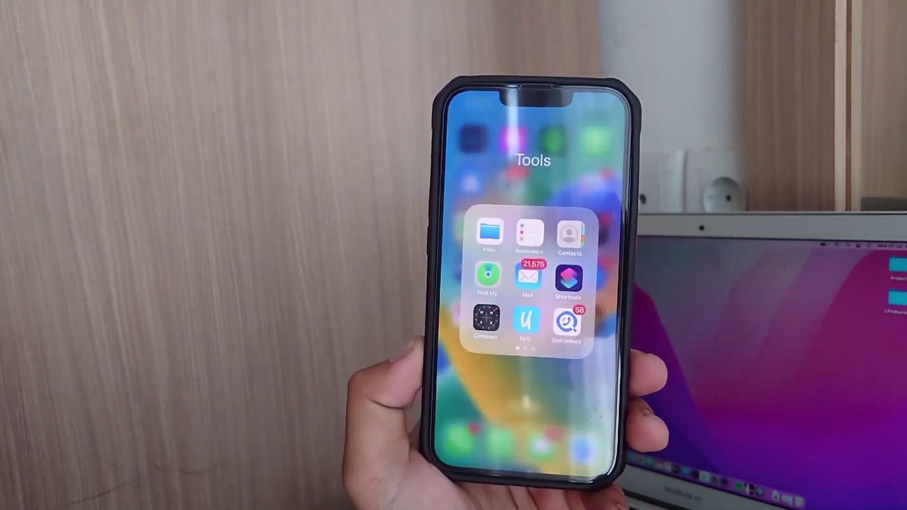
scroll(567, 293, "right", 5)
left_click(520, 387)
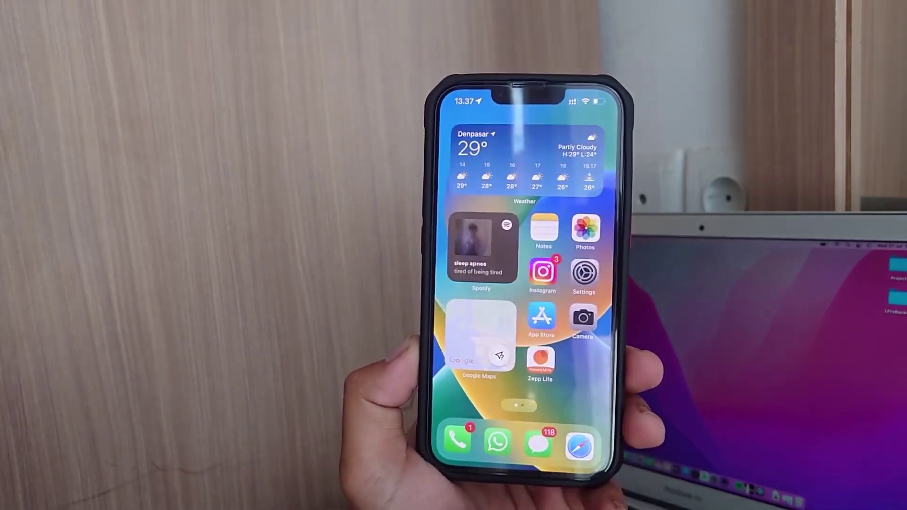
left_click(541, 373)
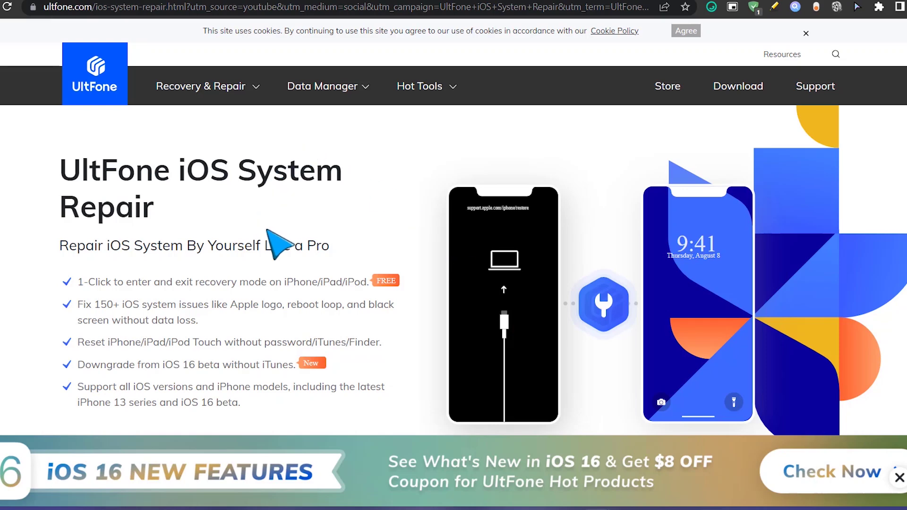
Look through the UltFone iOS System Repair product page, examining the supported device problems, reset scenarios and iTunes error fixes
scroll(264, 236, "down", 3)
scroll(253, 269, "down", 10)
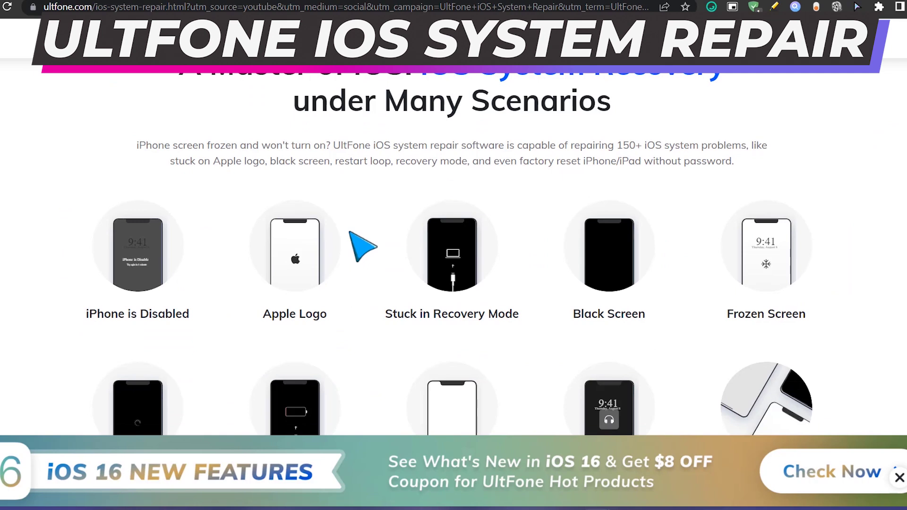
scroll(385, 269, "down", 1)
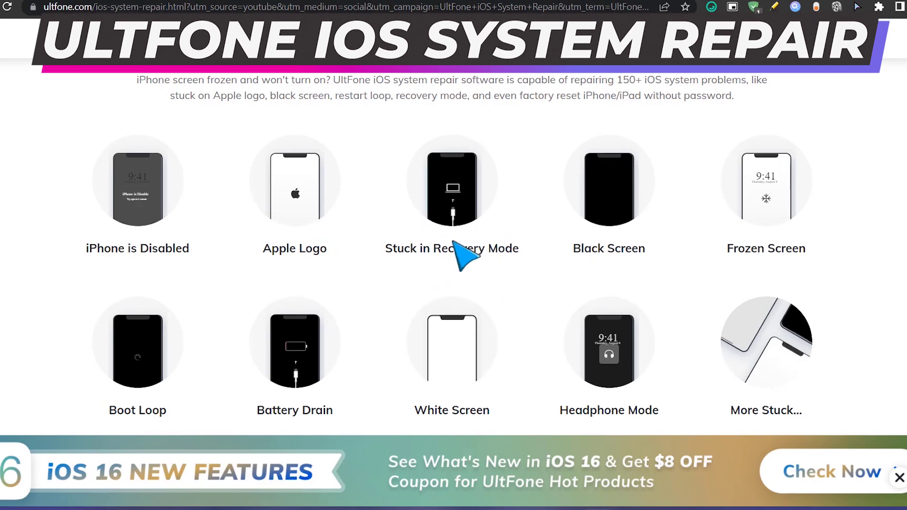
scroll(472, 262, "down", 4)
scroll(364, 239, "up", 3)
scroll(274, 215, "down", 1)
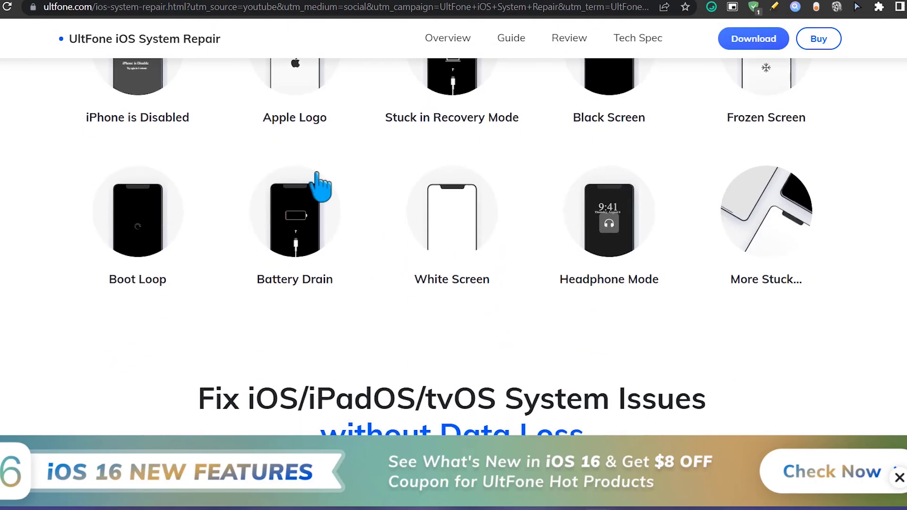
scroll(222, 250, "up", 1)
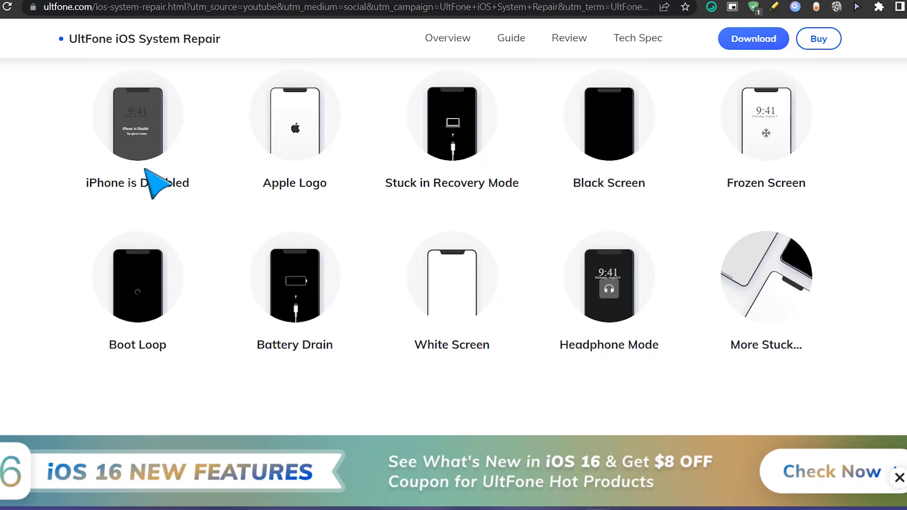
scroll(189, 208, "down", 10)
scroll(274, 263, "down", 10)
scroll(307, 260, "down", 5)
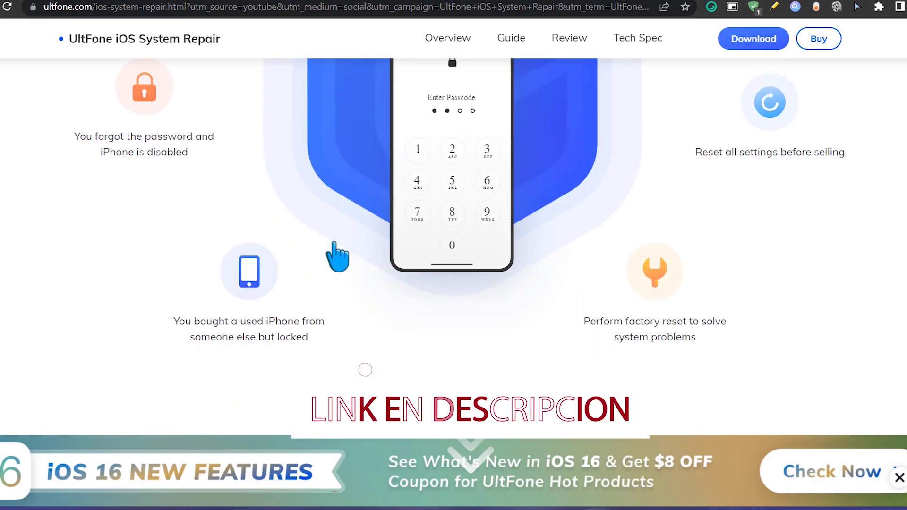
scroll(337, 256, "down", 15)
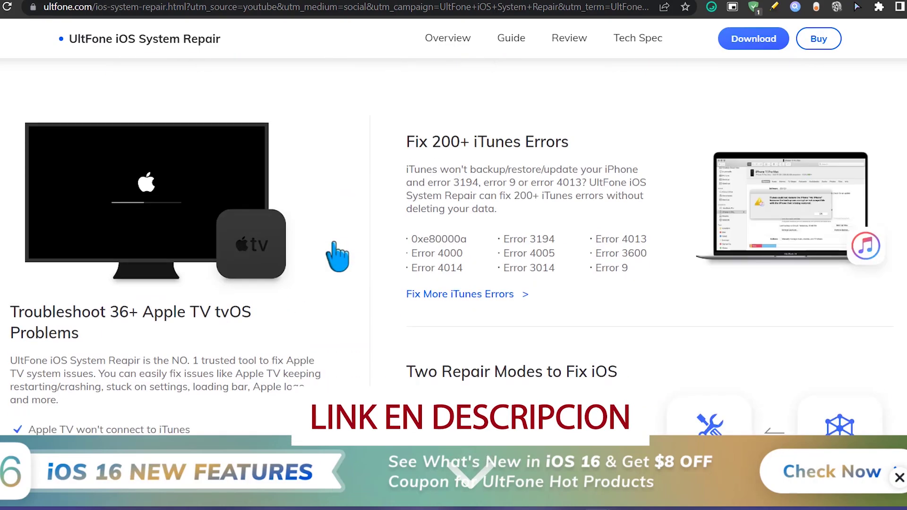
scroll(337, 256, "down", 8)
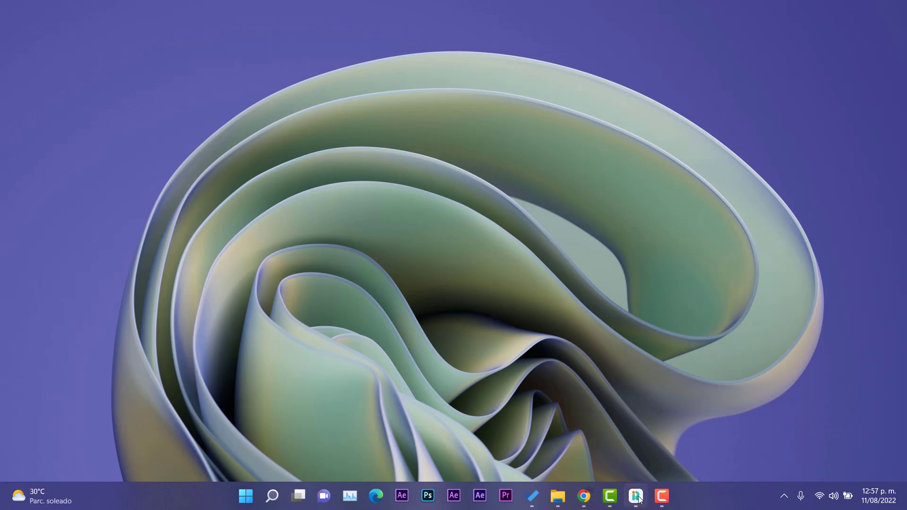
Switch to UltFone iOS System Repair and set its interface language to English(US)
left_click(637, 496)
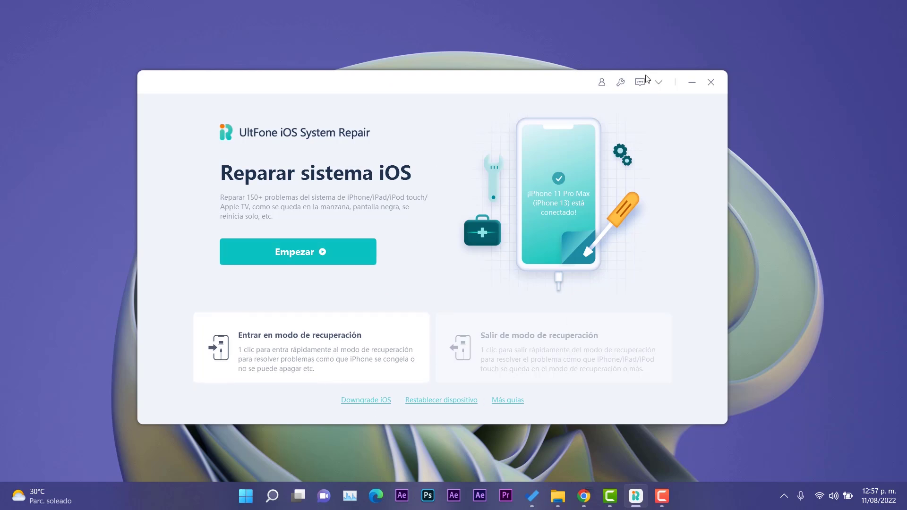
left_click(658, 82)
mouse_move(716, 100)
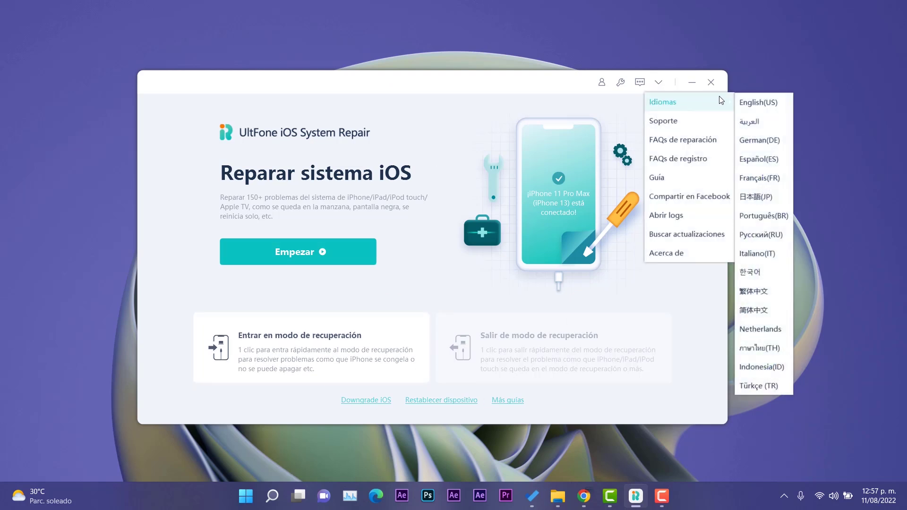
left_click(786, 102)
left_click_drag(424, 83, 288, 71)
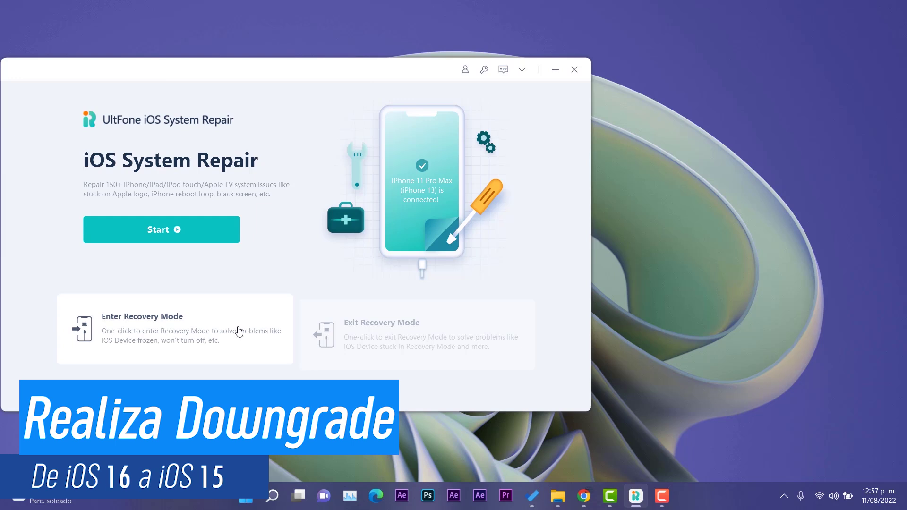
Put the connected iPhone into Recovery Mode and take it back out with the one-click functions
left_click(209, 335)
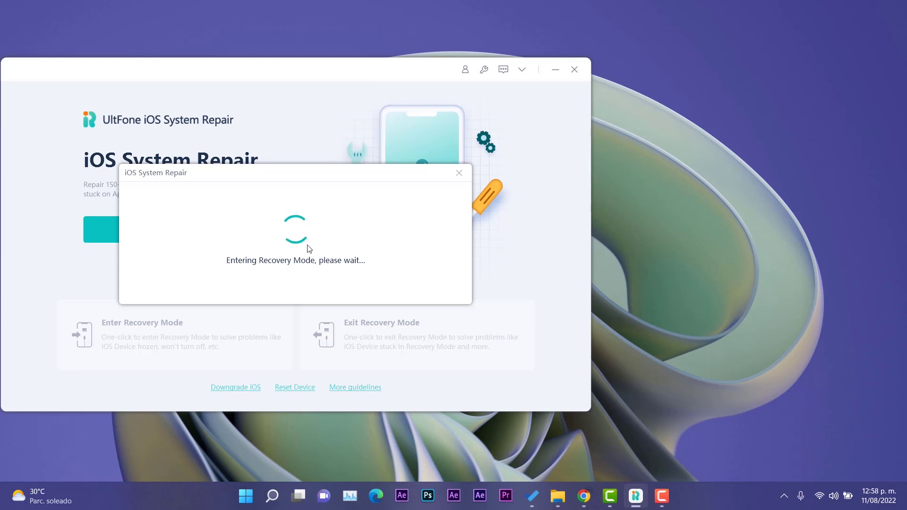
left_click(299, 278)
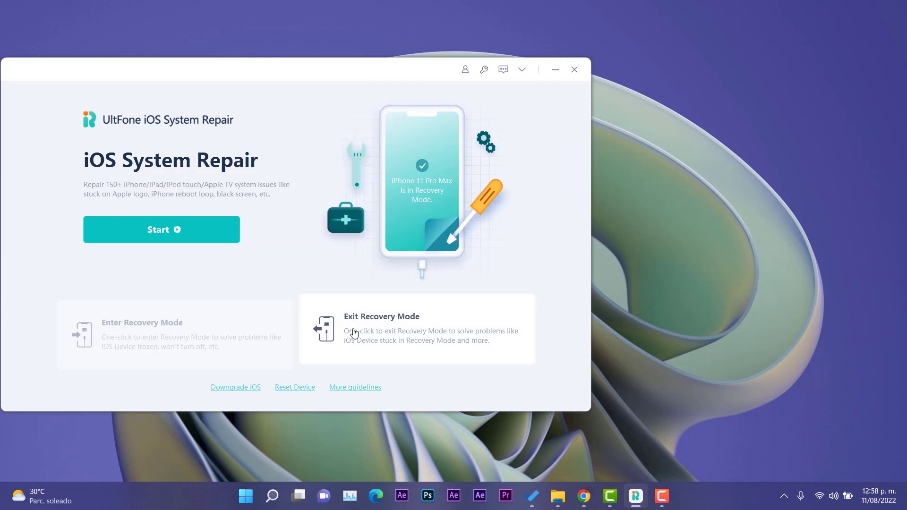
left_click(352, 332)
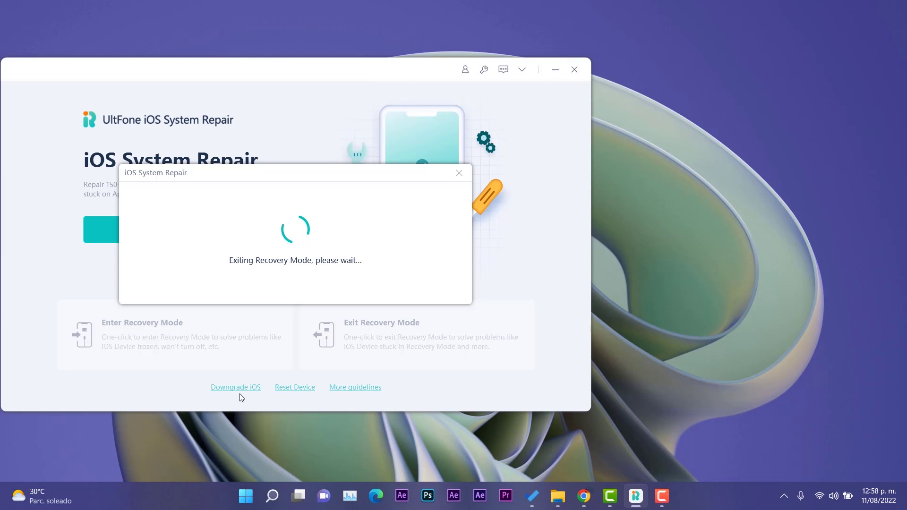
left_click(336, 279)
Compare the Standard Repair and Deep Repair options and their notes, and return to the main screen
left_click(198, 230)
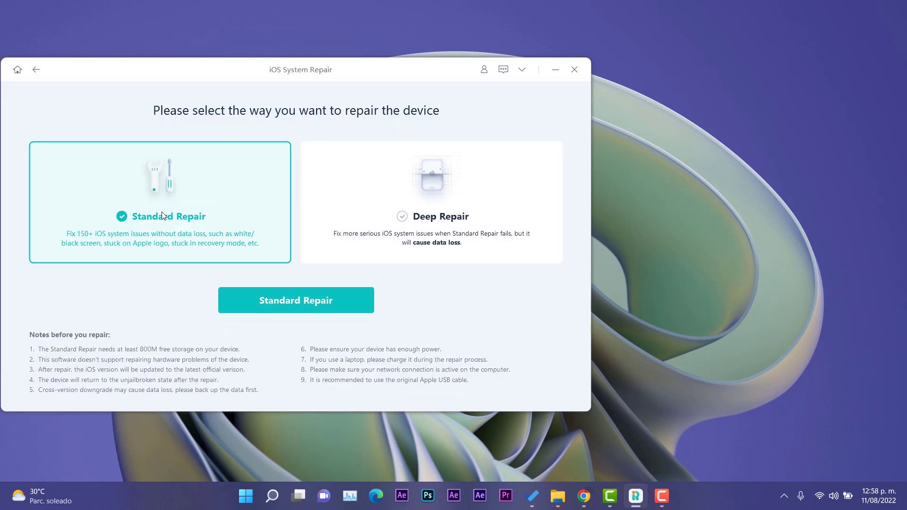
left_click(372, 213)
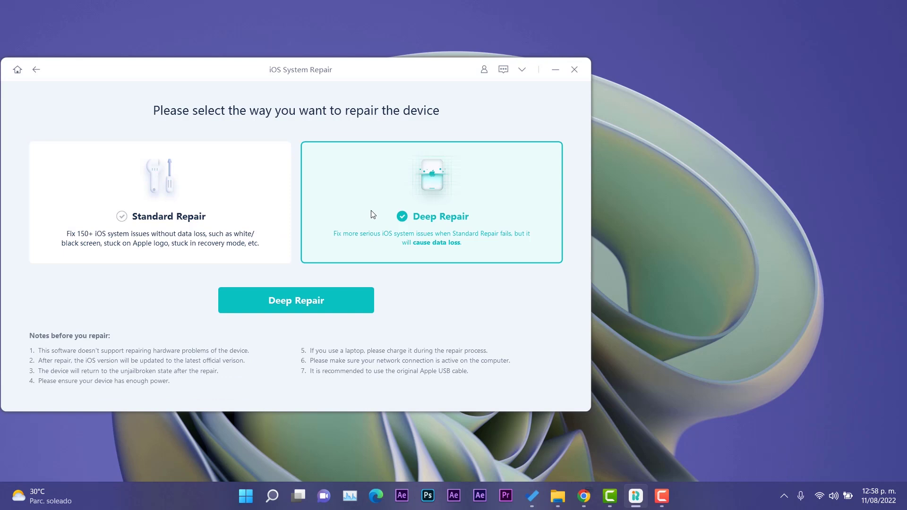
left_click(220, 208)
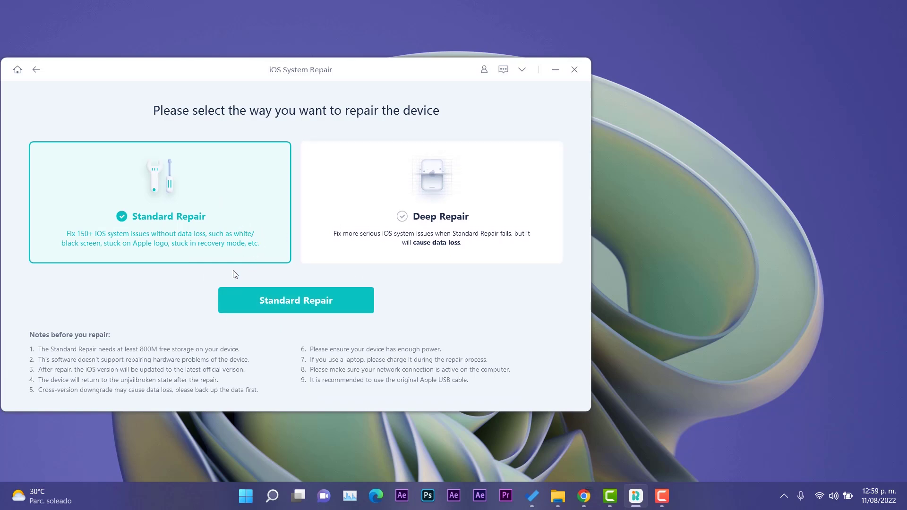
left_click(493, 187)
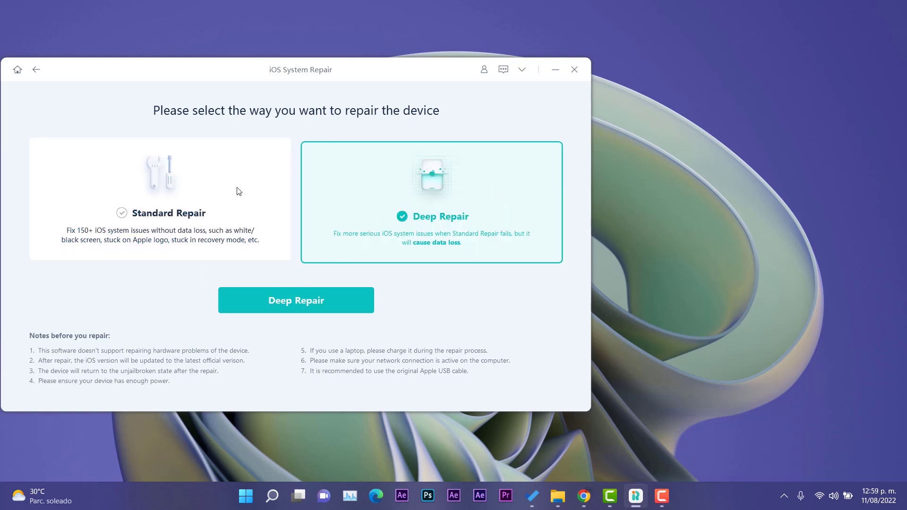
left_click(132, 239)
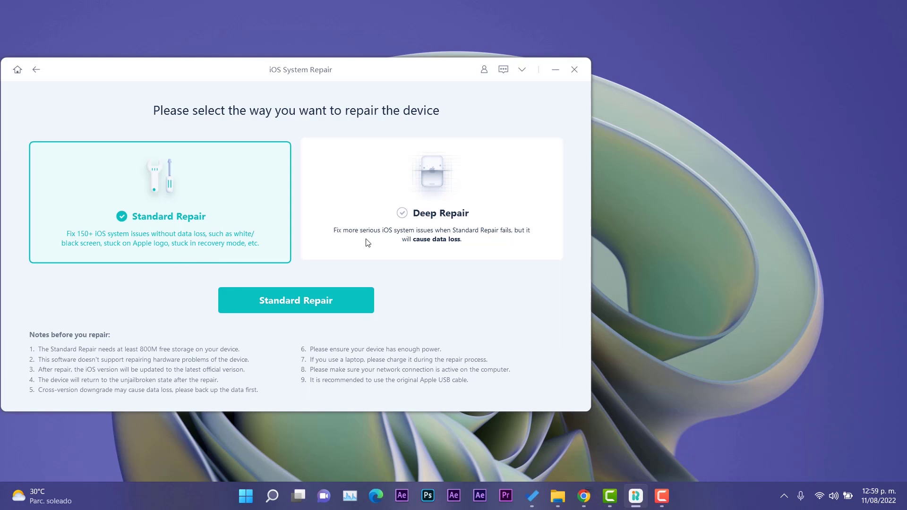
left_click(491, 229)
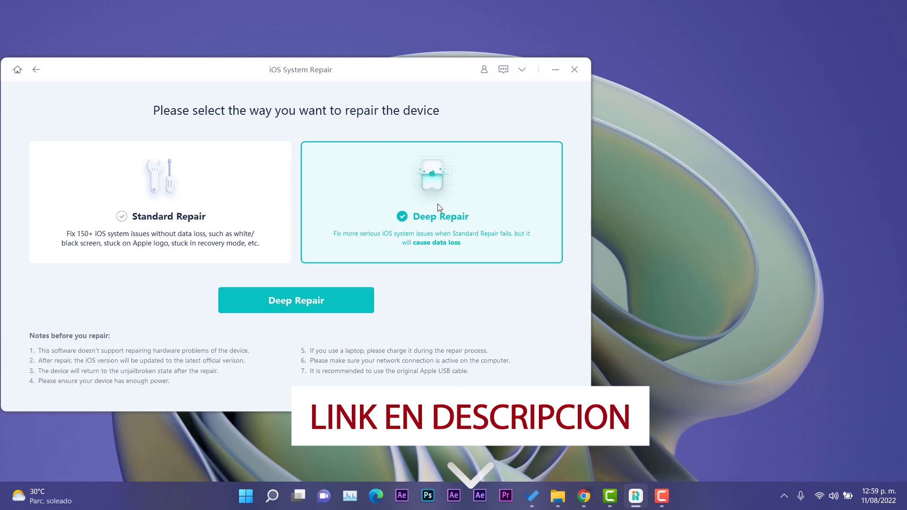
left_click(36, 70)
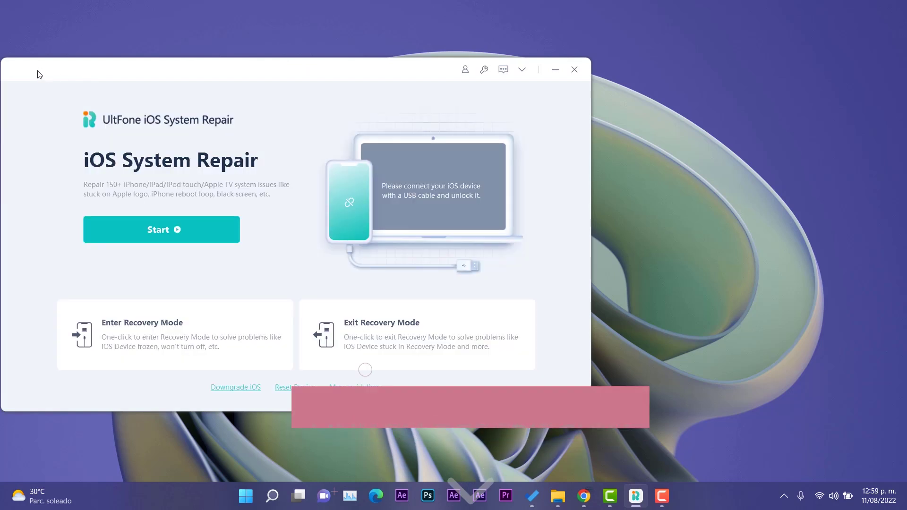
Start an iOS downgrade and select Deep Downgrade as the method
left_click(229, 387)
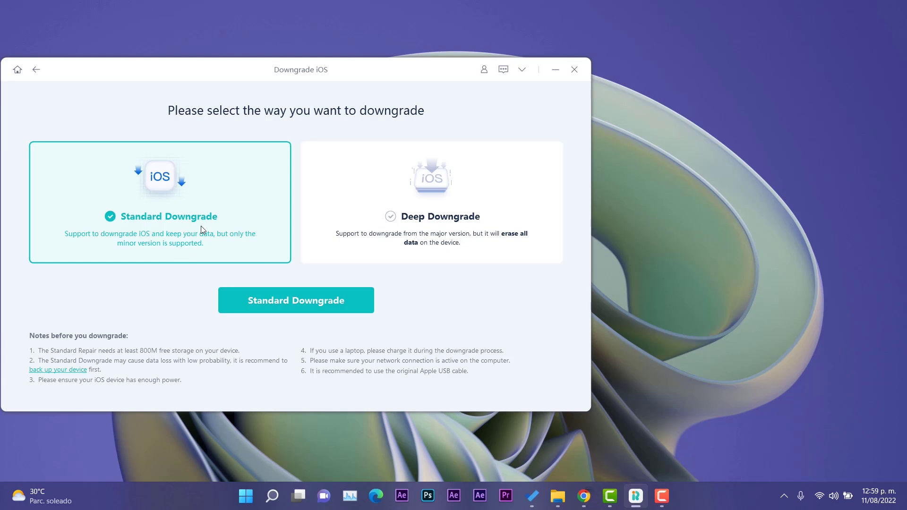
left_click(444, 239)
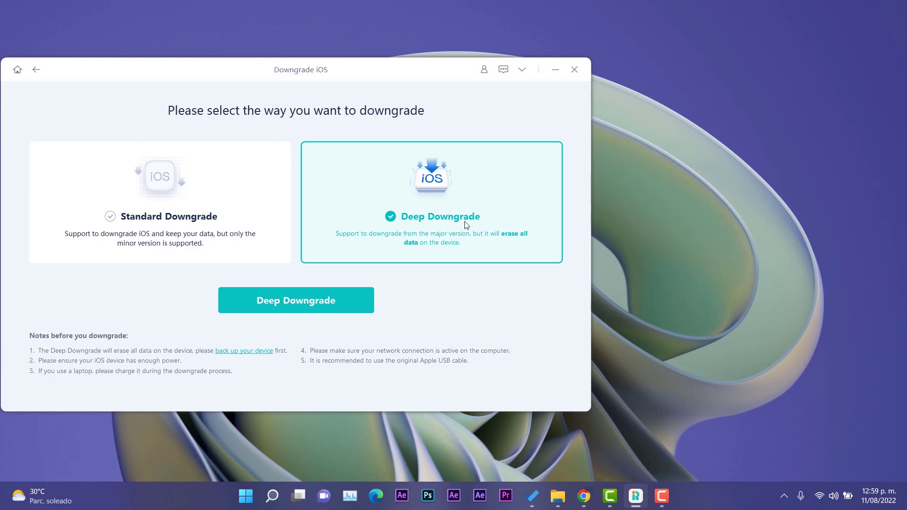
left_click_drag(343, 77, 351, 74)
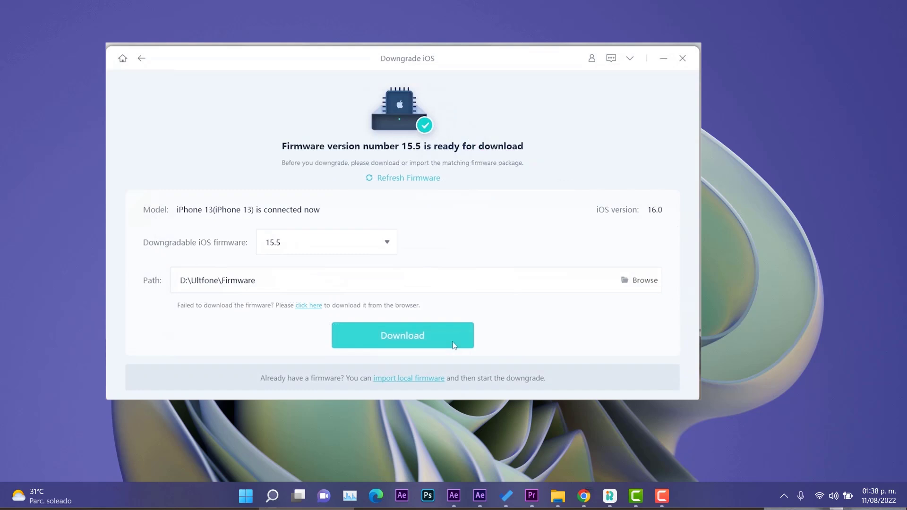
Download the 15.5 firmware package and start the deep downgrade, agreeing to the erasure of all device data
left_click(452, 343)
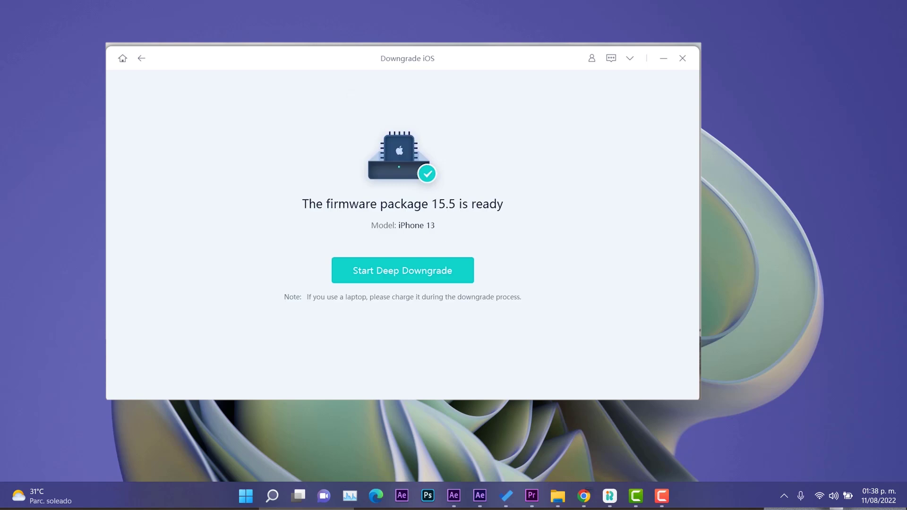
left_click(462, 272)
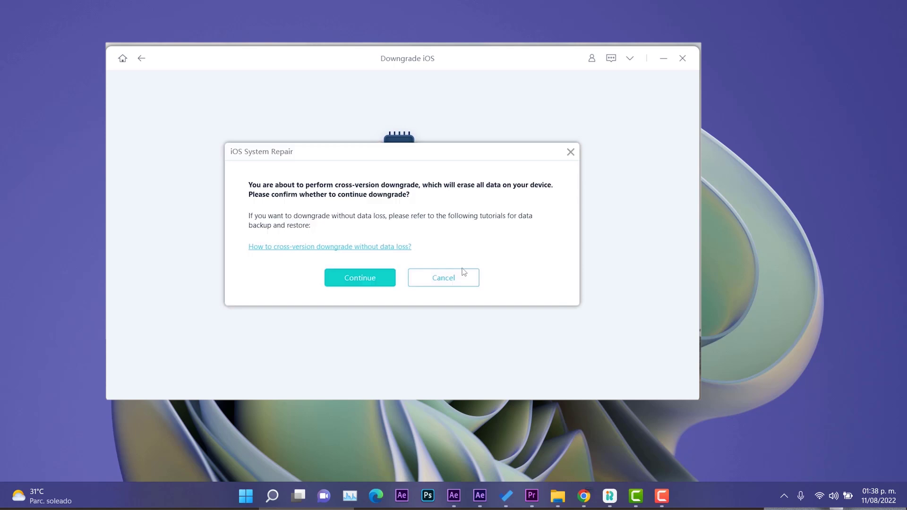
left_click(361, 278)
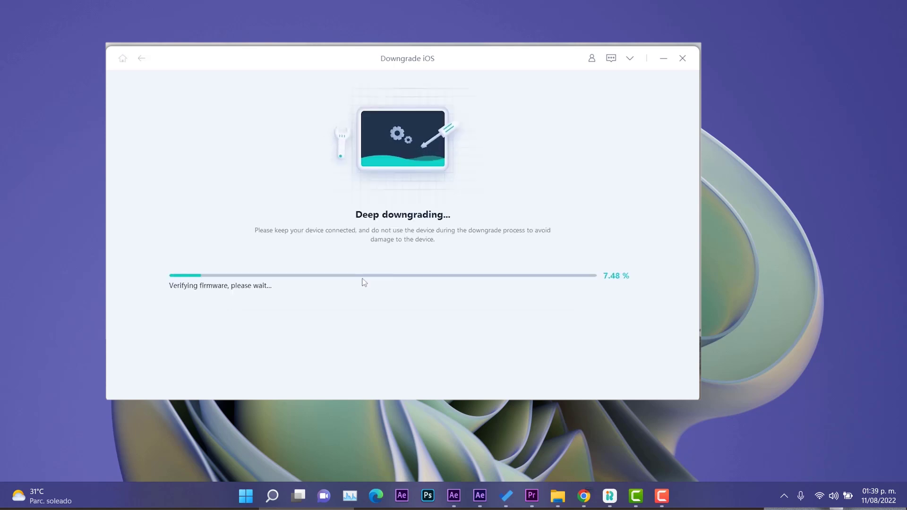